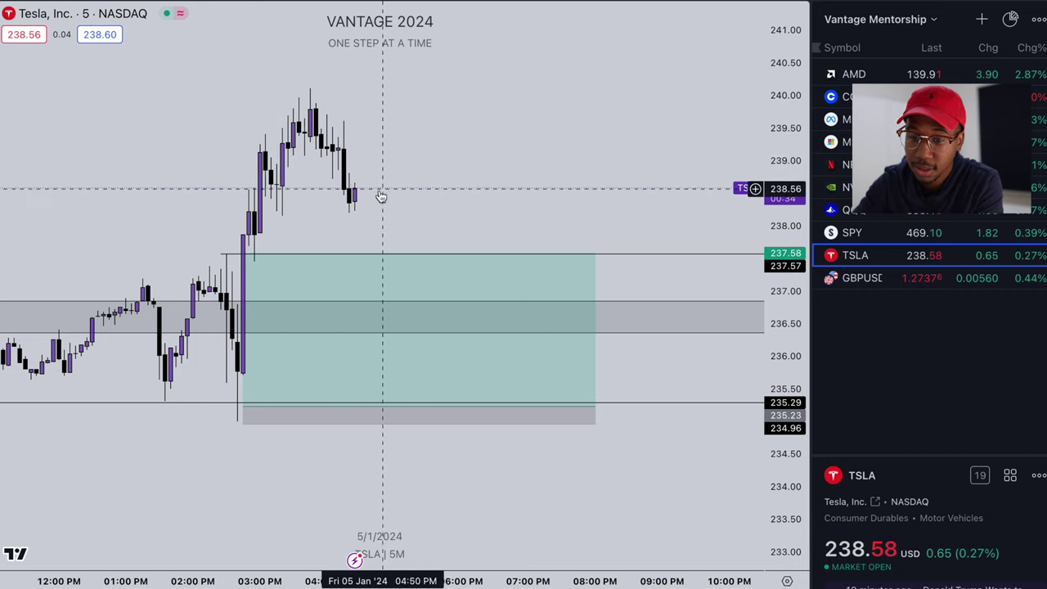
pyautogui.click(255, 344)
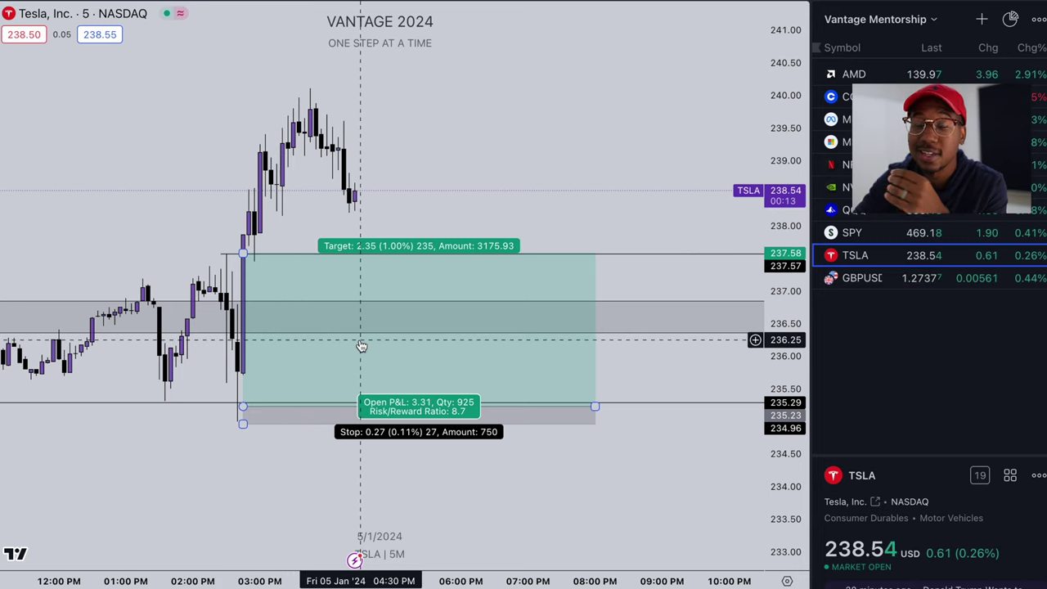
pyautogui.click(98, 278)
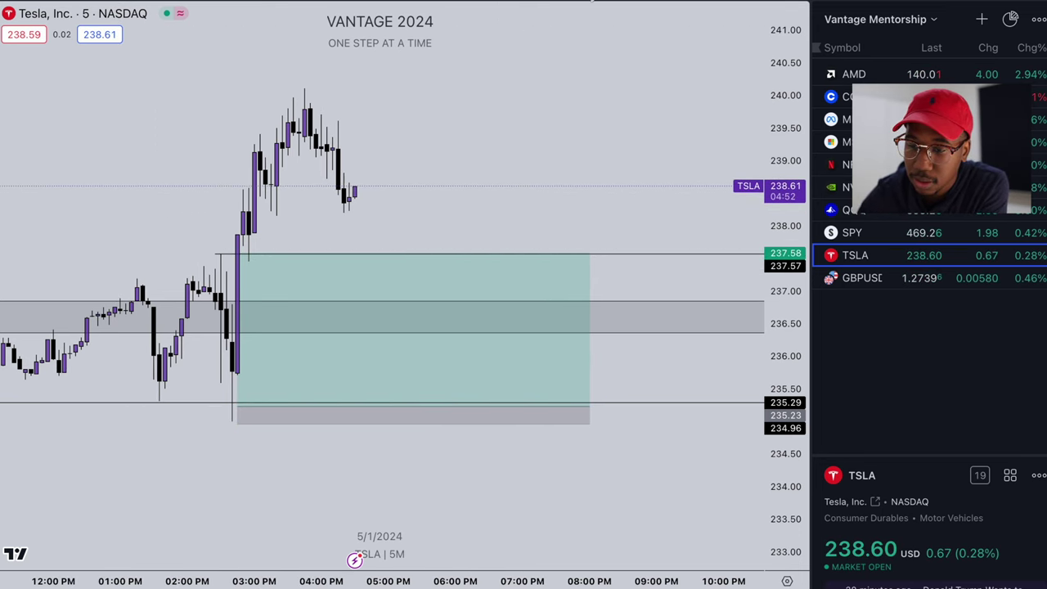
# Start bar replay on the TSLA chart from an early-afternoon bar on Jan 5
pyautogui.click(597, 2)
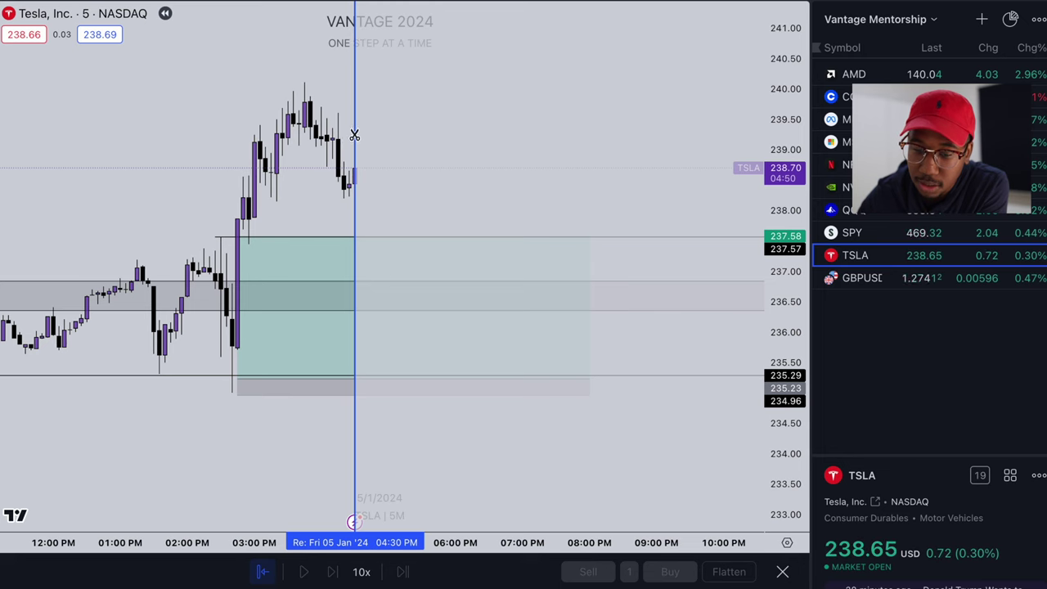
pyautogui.click(214, 207)
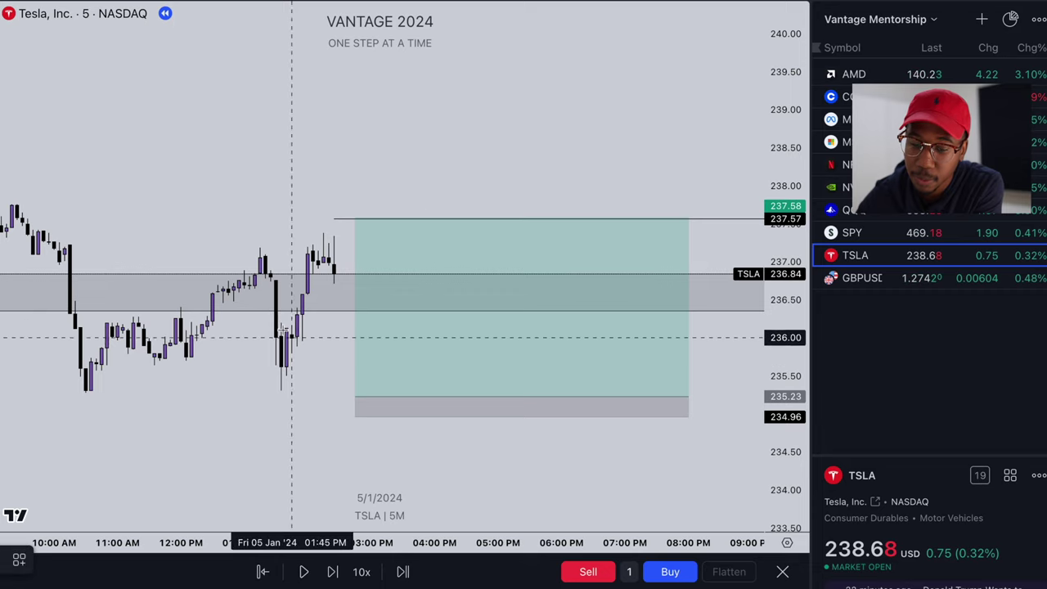
# Mark a 235.34 level, draw the thin 235.34–235.61 demand box, and play replay at 3x
pyautogui.click(281, 387)
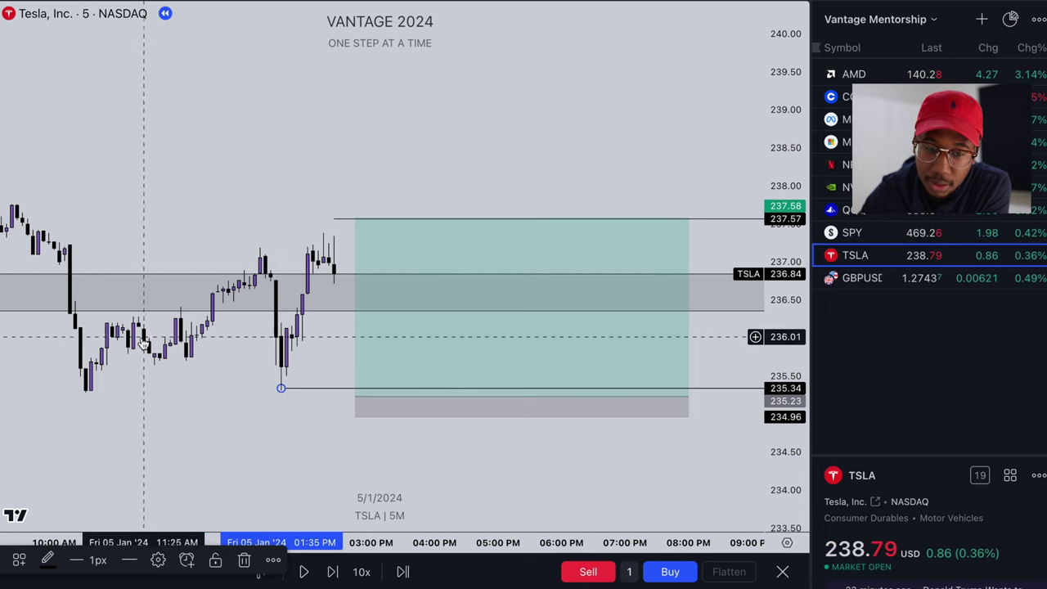
pyautogui.click(240, 358)
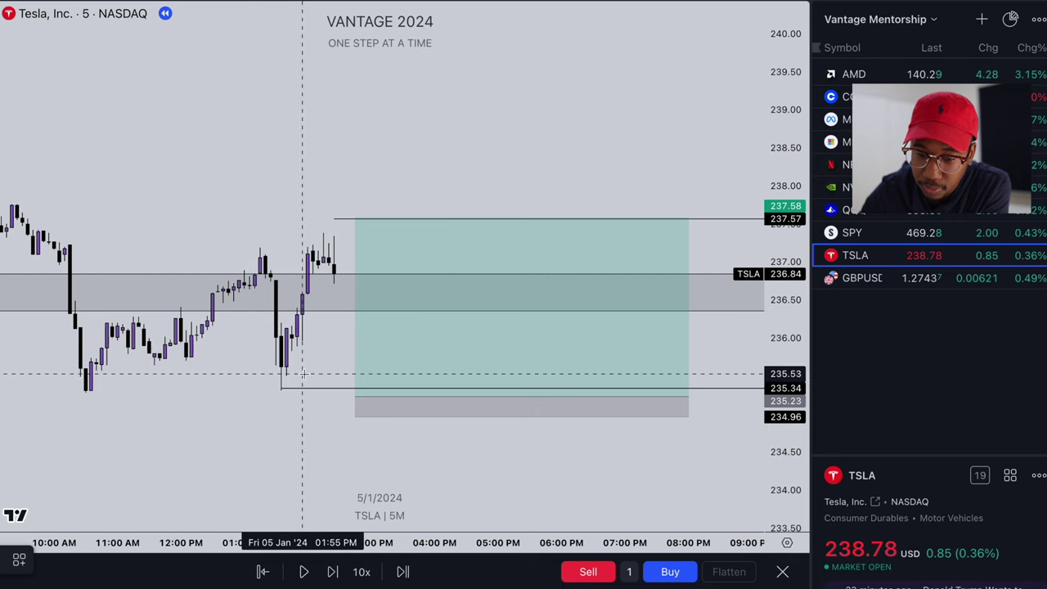
pyautogui.moveTo(276, 368)
pyautogui.mouseDown()
pyautogui.moveTo(495, 397)
pyautogui.moveTo(731, 388)
pyautogui.mouseUp()
pyautogui.click(297, 518)
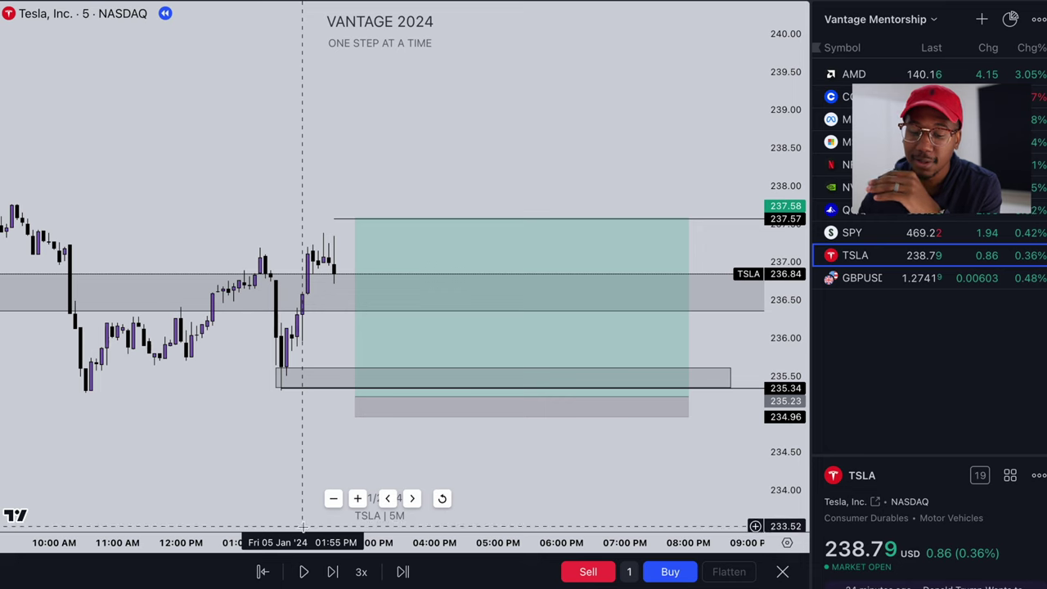
pyautogui.click(303, 573)
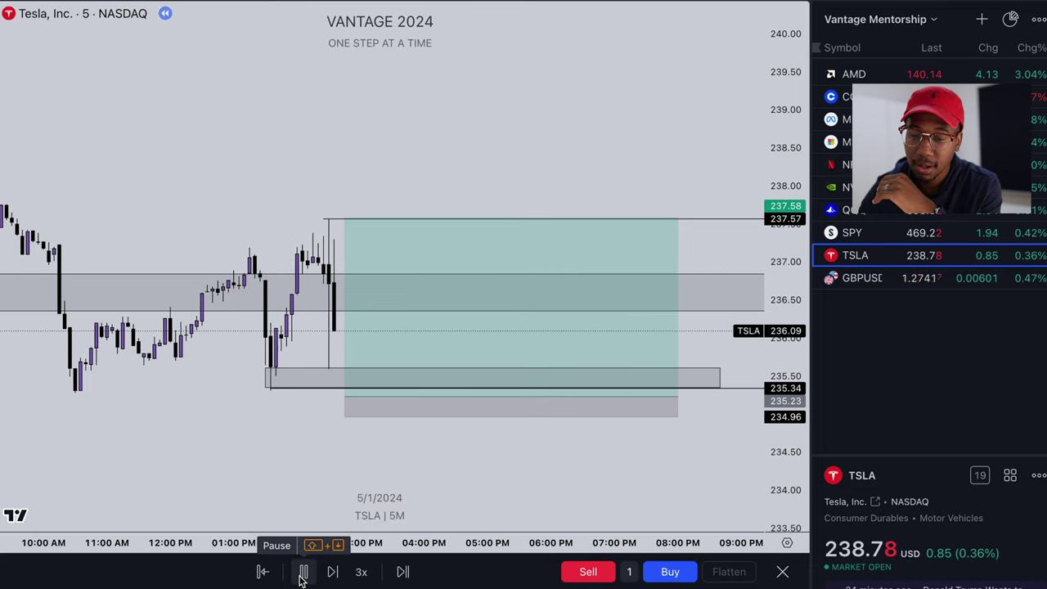
# Resume replay and inspect the thin demand zone box as new candles form
pyautogui.click(301, 572)
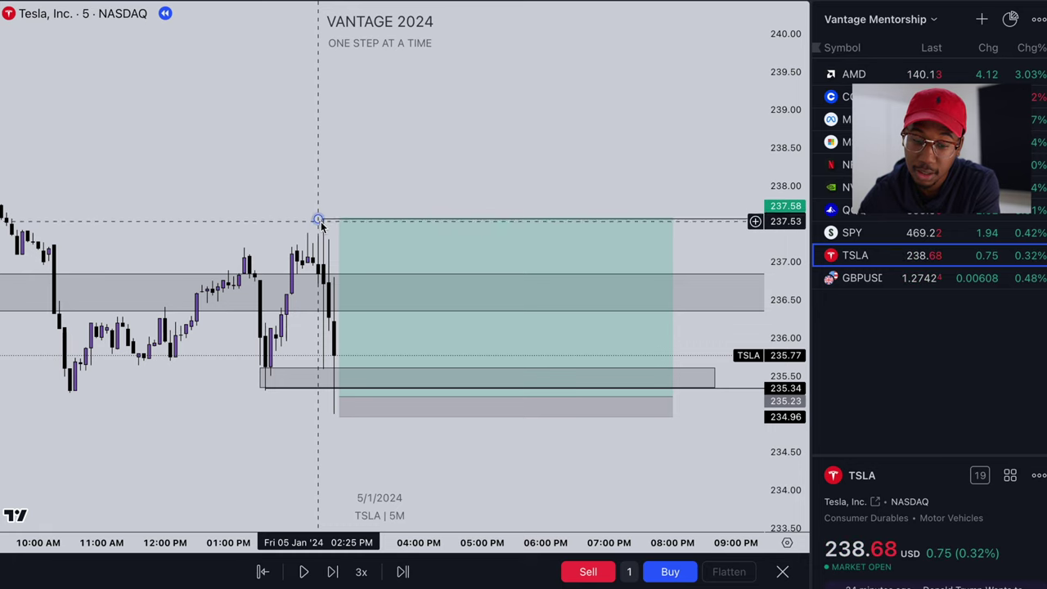
pyautogui.click(327, 374)
pyautogui.click(318, 306)
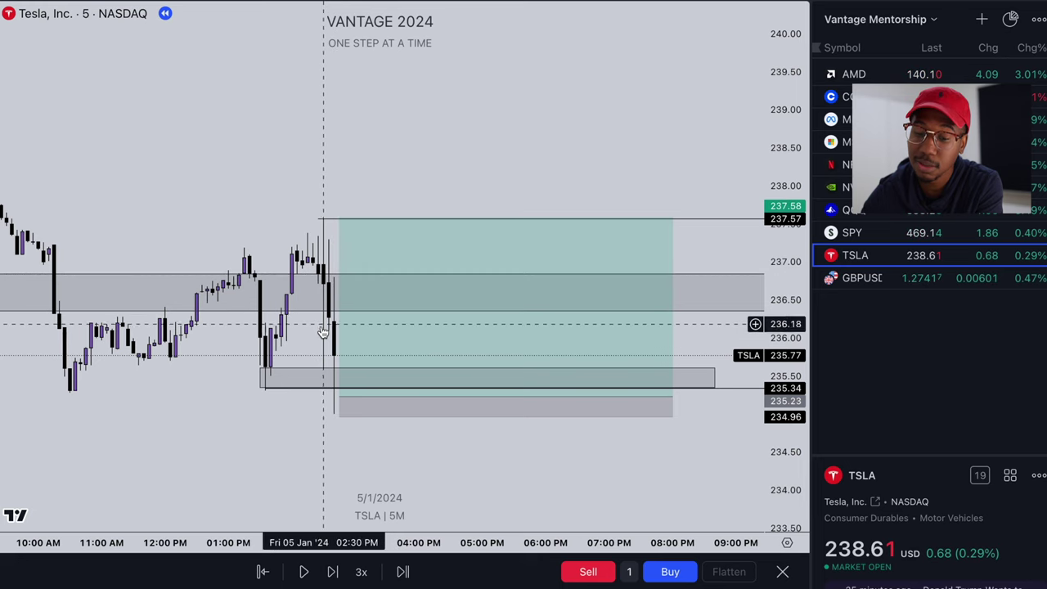
pyautogui.click(323, 380)
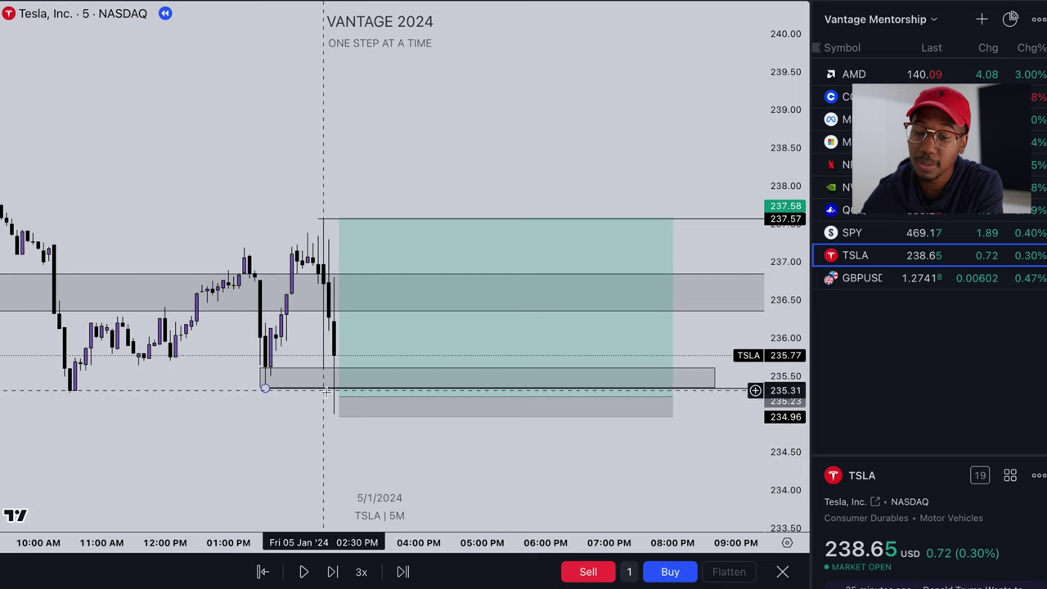
pyautogui.click(331, 347)
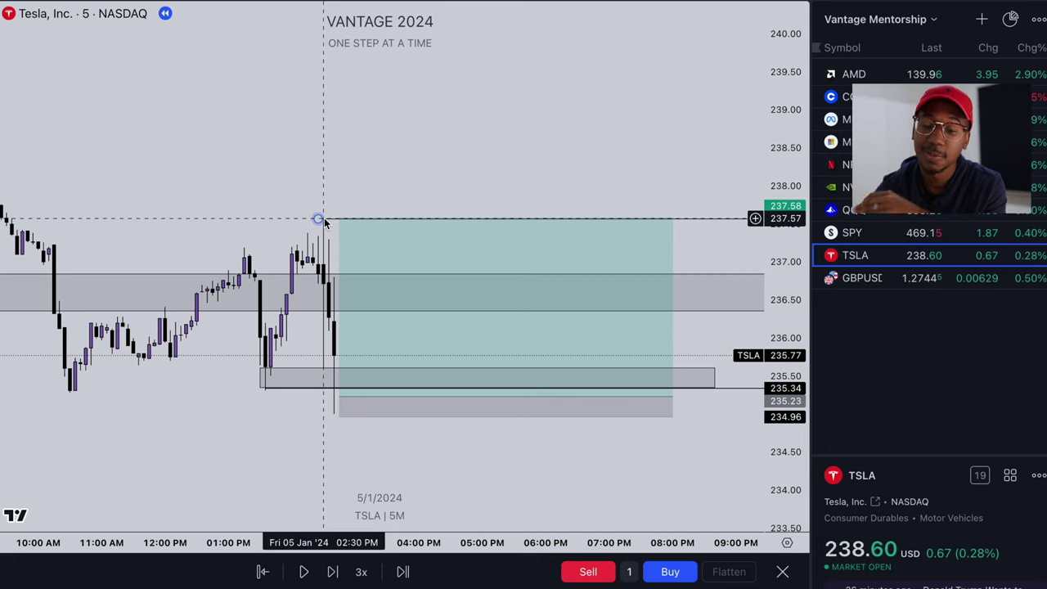
# Pause replay, zoom out the time axis, and step bars forward to about 238.64
pyautogui.click(304, 574)
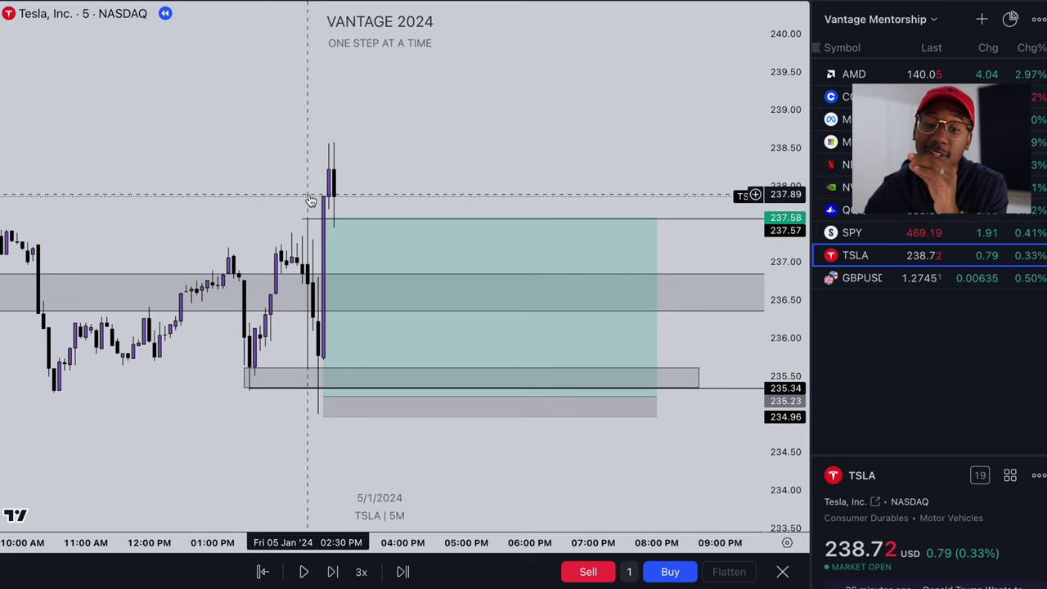
pyautogui.scroll(-2, 307, 196)
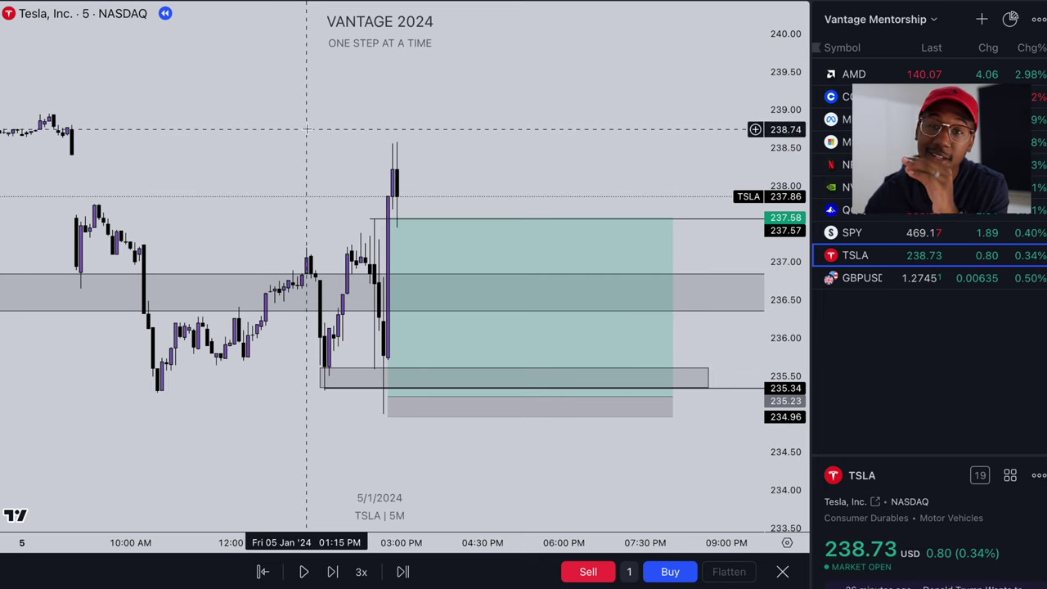
pyautogui.hotkey('shift', 'Right')
pyautogui.hotkey('shift', 'Right')
pyautogui.hotkey('shift', 'Right')
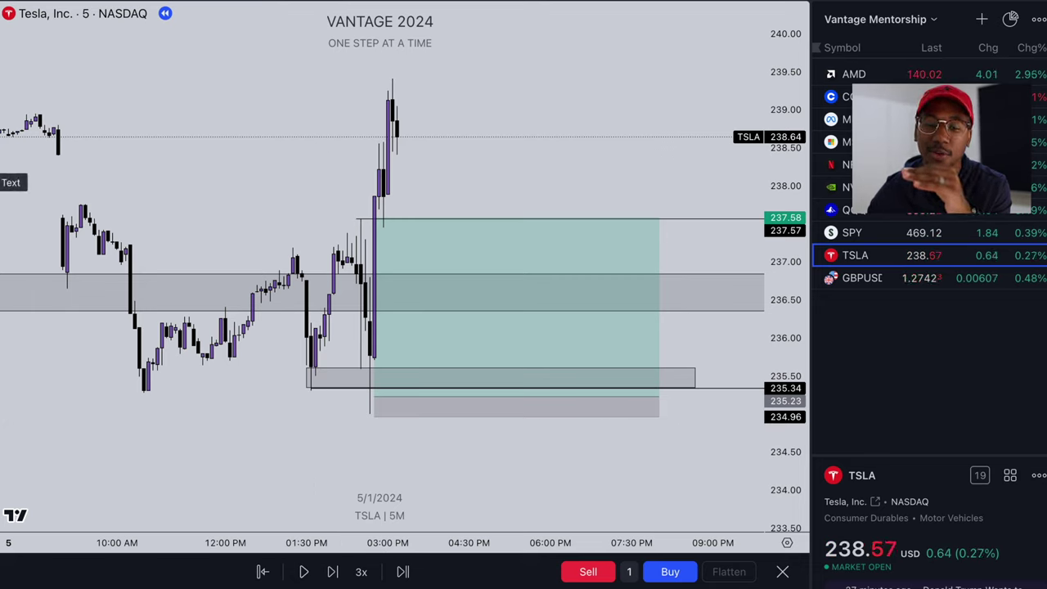
# Add a '1. Liquidity' text label near the chart's upper left
pyautogui.click(106, 59)
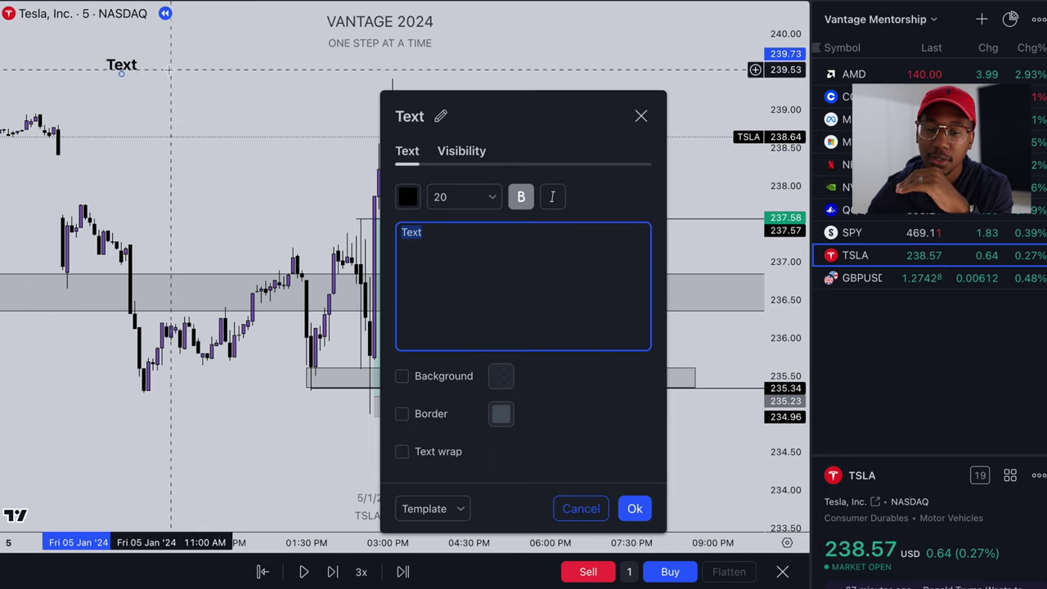
pyautogui.click(129, 65)
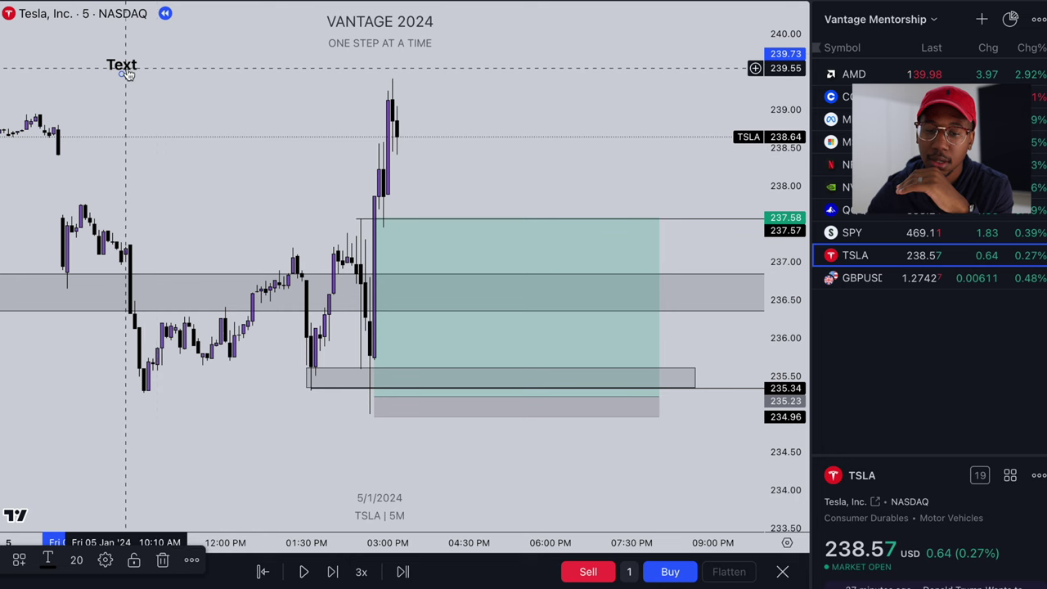
pyautogui.doubleClick(123, 68)
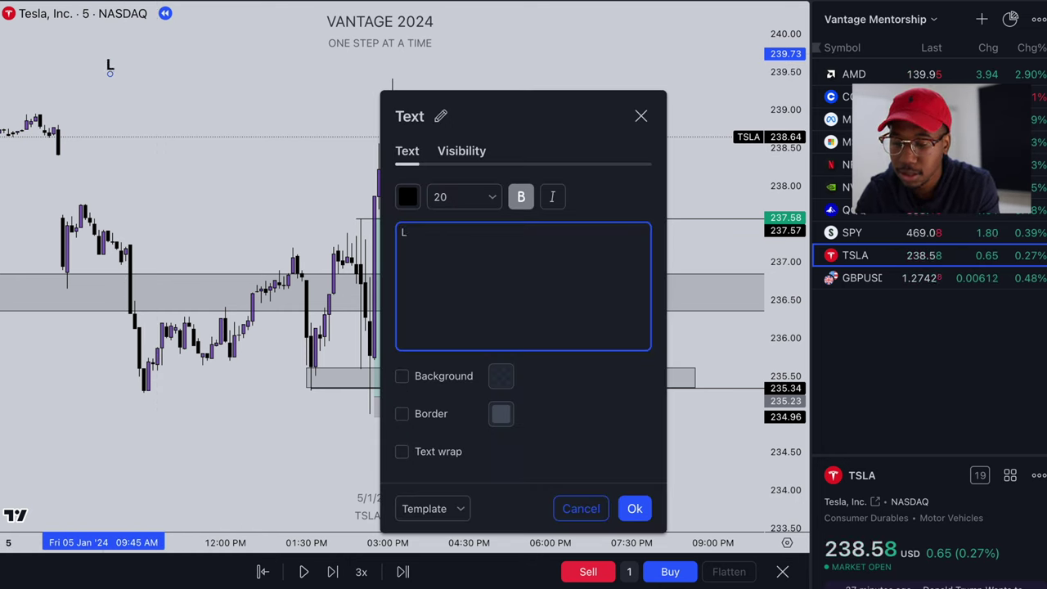
pyautogui.write('Liquidy')
pyautogui.press('Home')
pyautogui.write('1.')
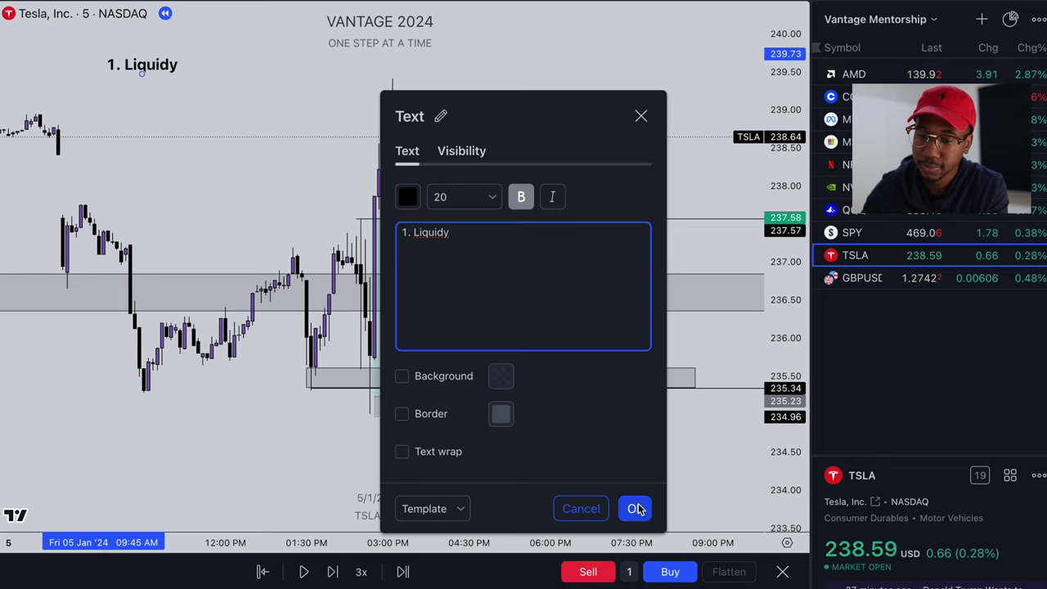
pyautogui.click(637, 509)
# Add a '2. Demand Zone' label and move both labels onto the lower zone
pyautogui.click(157, 105)
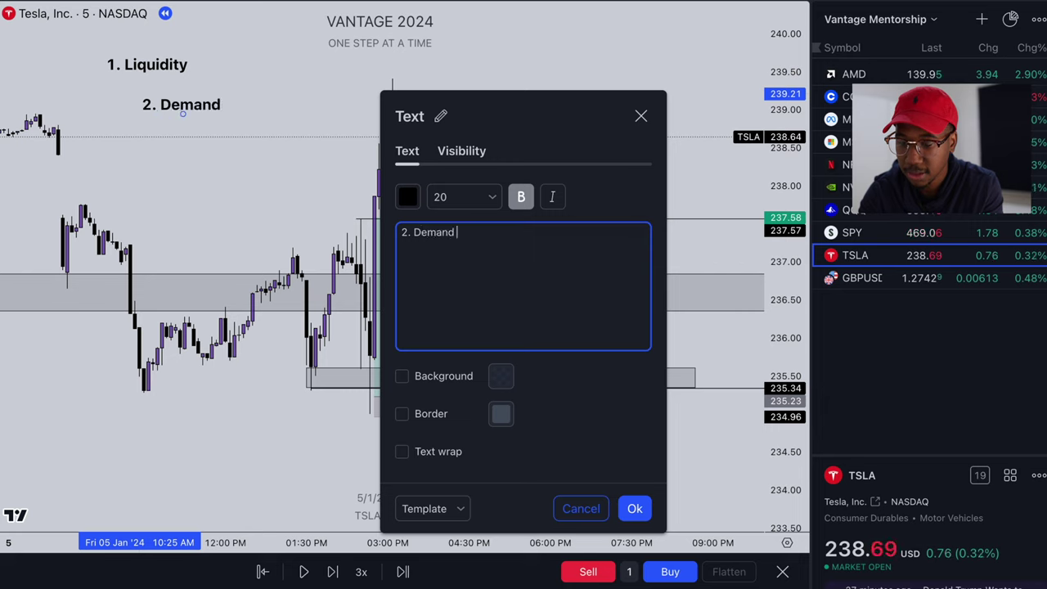
pyautogui.click(635, 509)
pyautogui.moveTo(220, 107); pyautogui.dragTo(271, 386)
pyautogui.moveTo(143, 83); pyautogui.dragTo(363, 425)
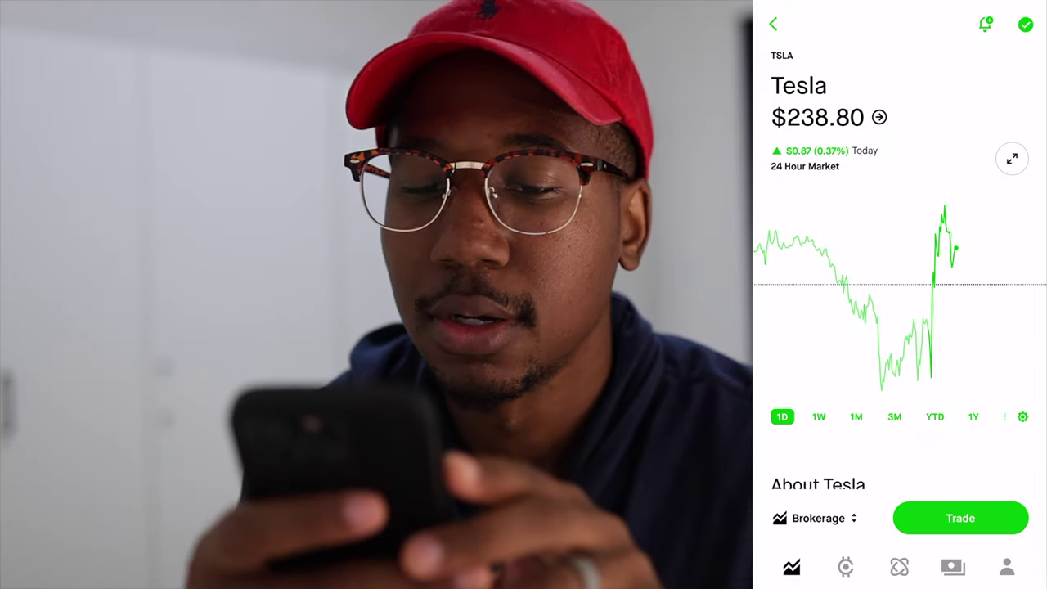
# Review the filled TSLA $240 Call buy, then the sell of 2 contracts at $0.79
pyautogui.scroll(-1, 900, 287)
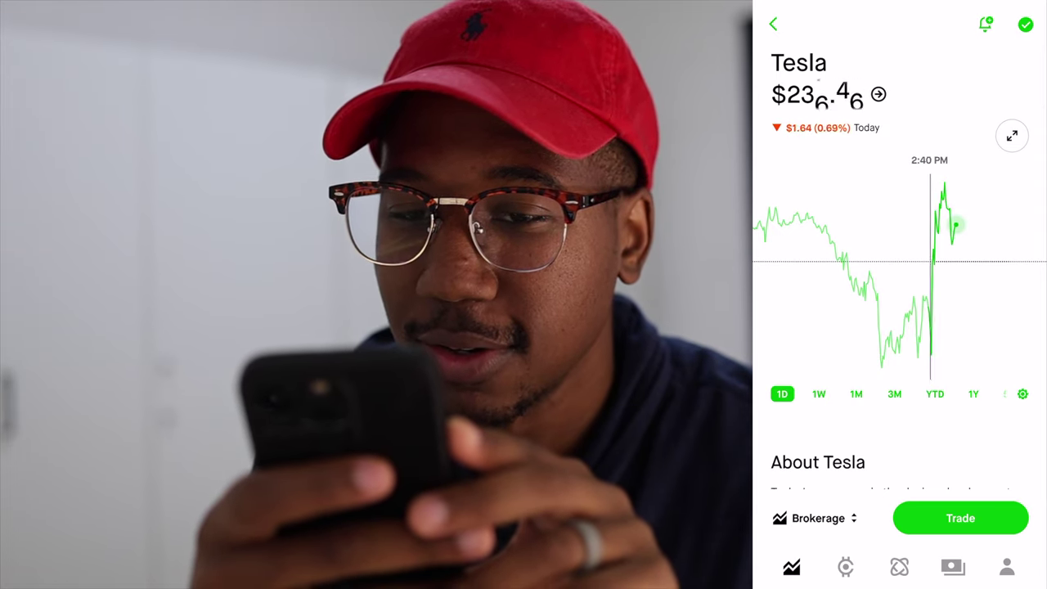
pyautogui.scroll(-15, 900, 287)
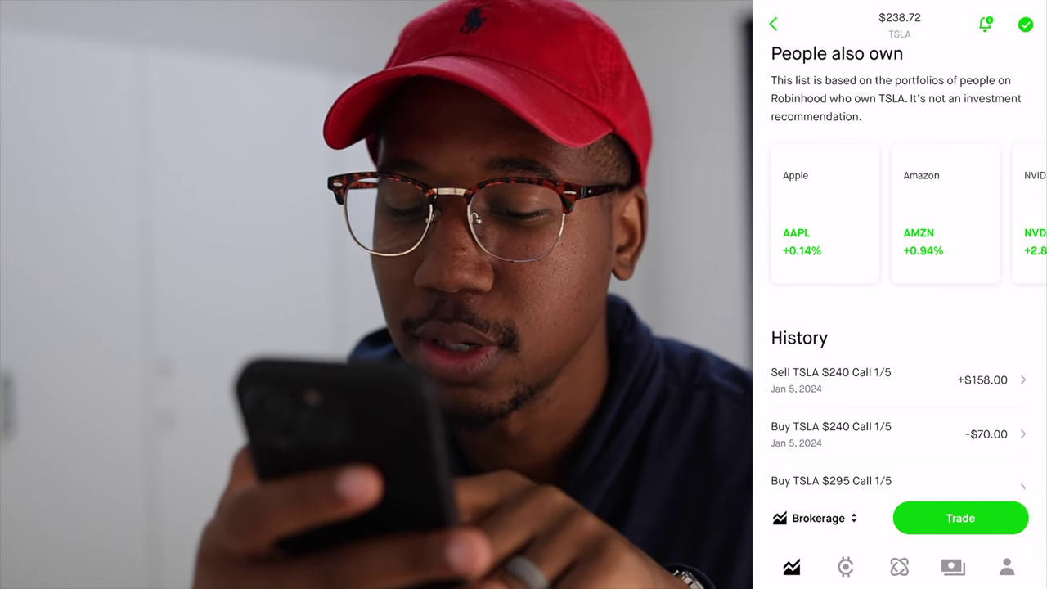
pyautogui.click(830, 434)
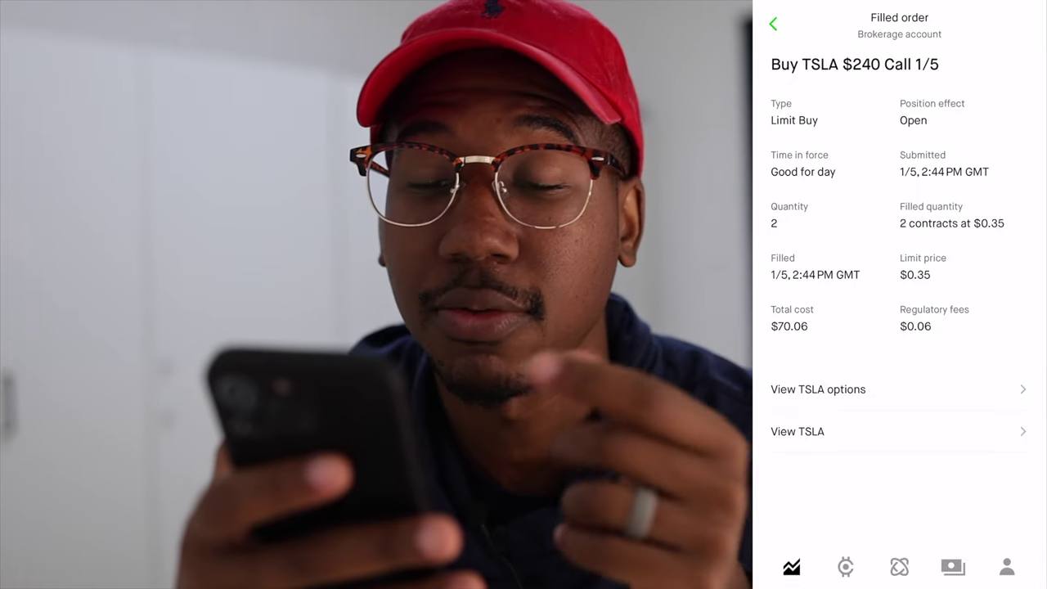
pyautogui.click(773, 24)
pyautogui.click(843, 380)
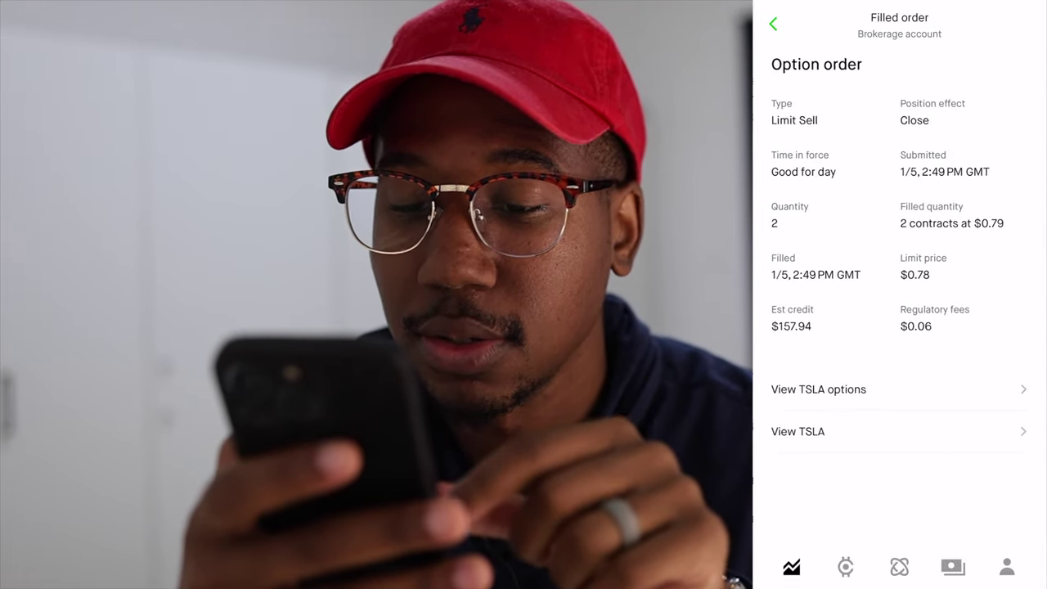